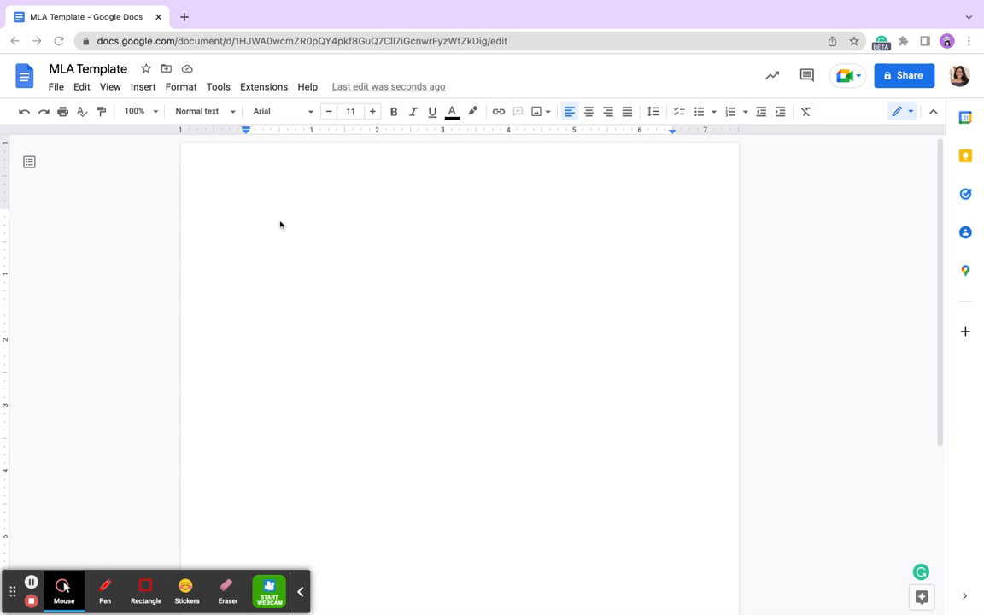
- Type the four heading lines: student's name, professor's name, COR 1000-03, and 25 August 2022
left_click(255, 205)
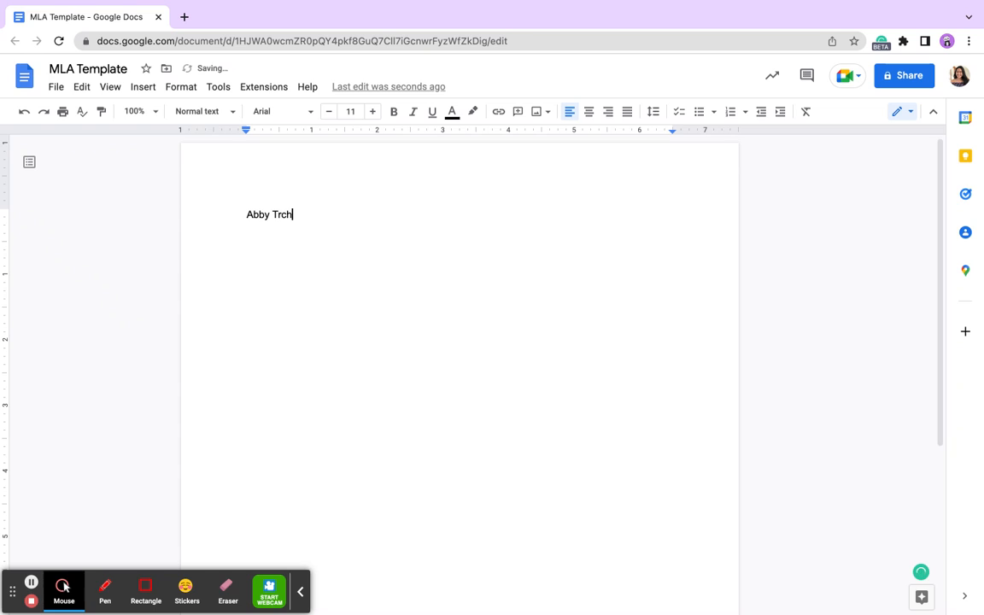
key("Return")
type("Professor Polley")
key("Return")
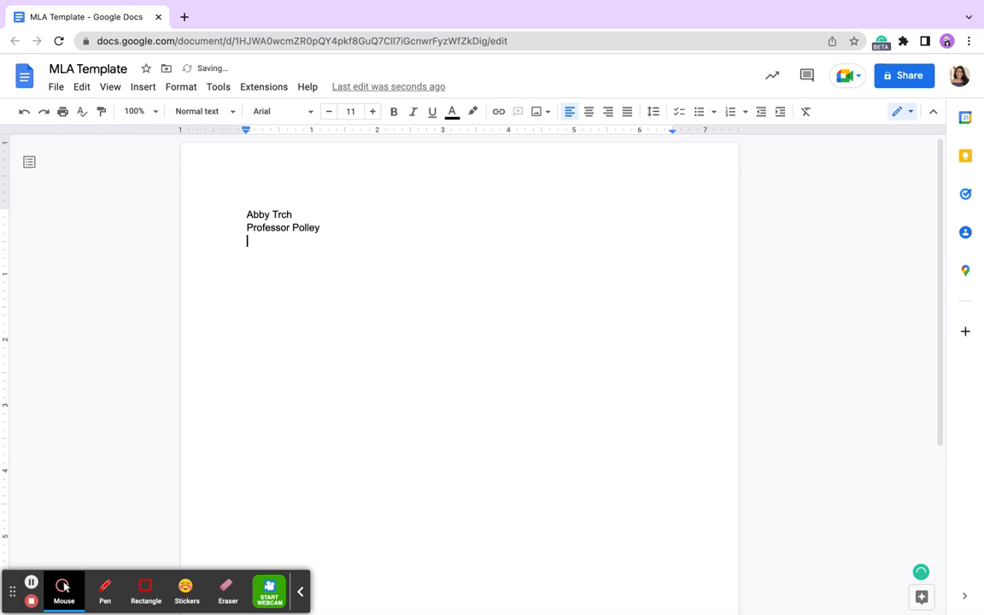
type("COR 1000")
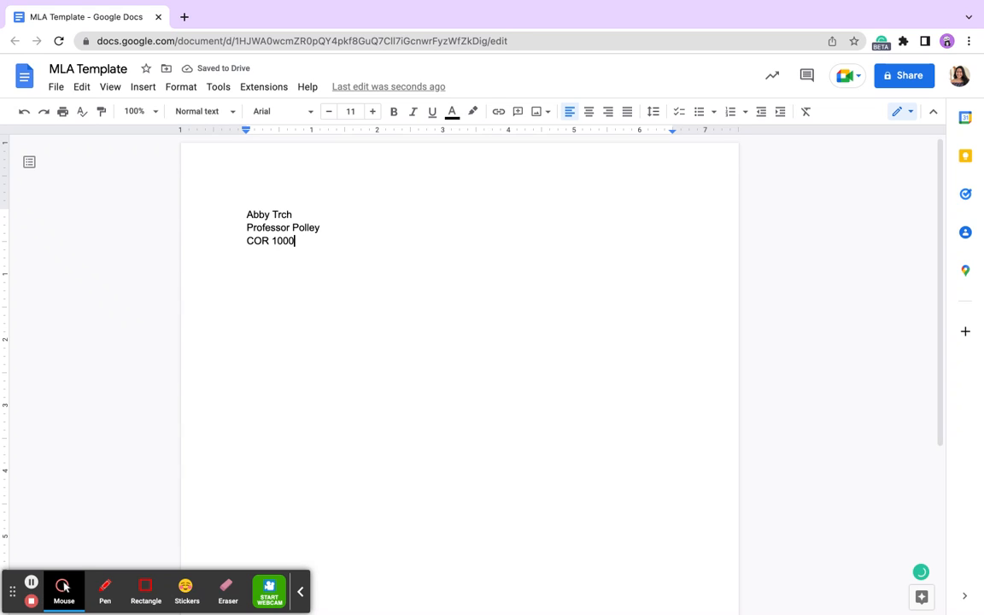
type("-03")
key("Return")
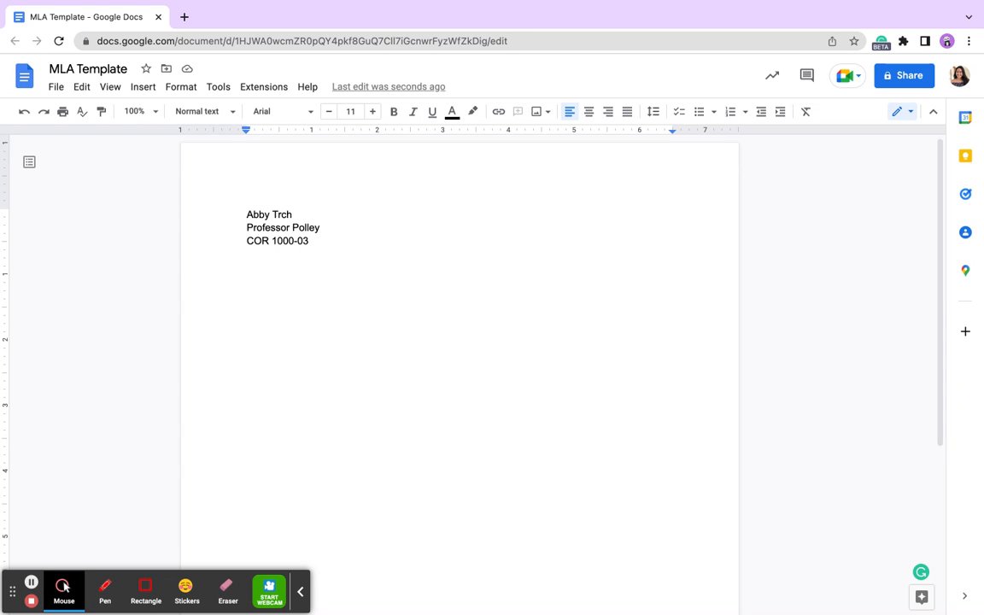
type("25 A")
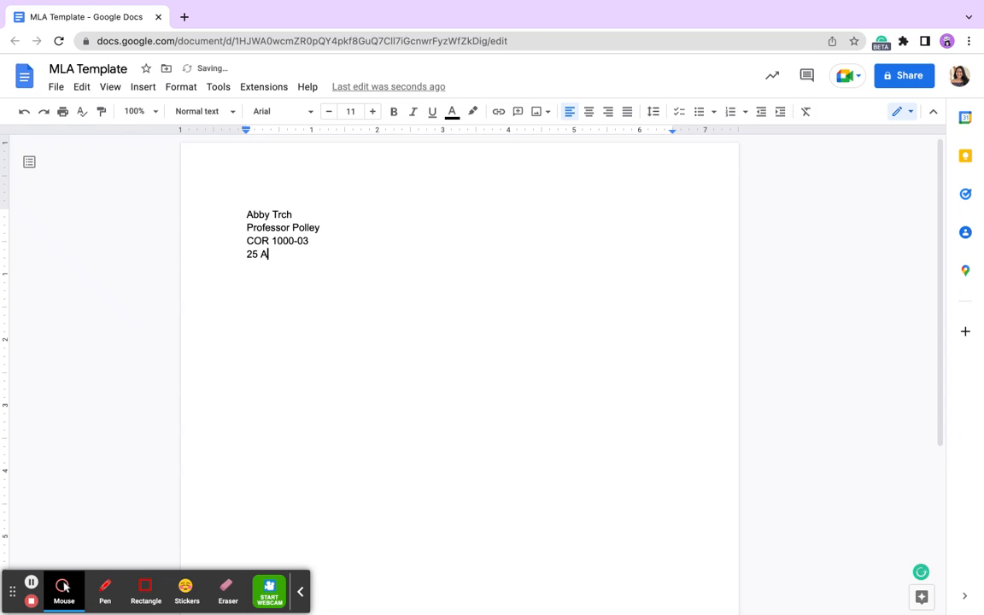
type("ugust 2022")
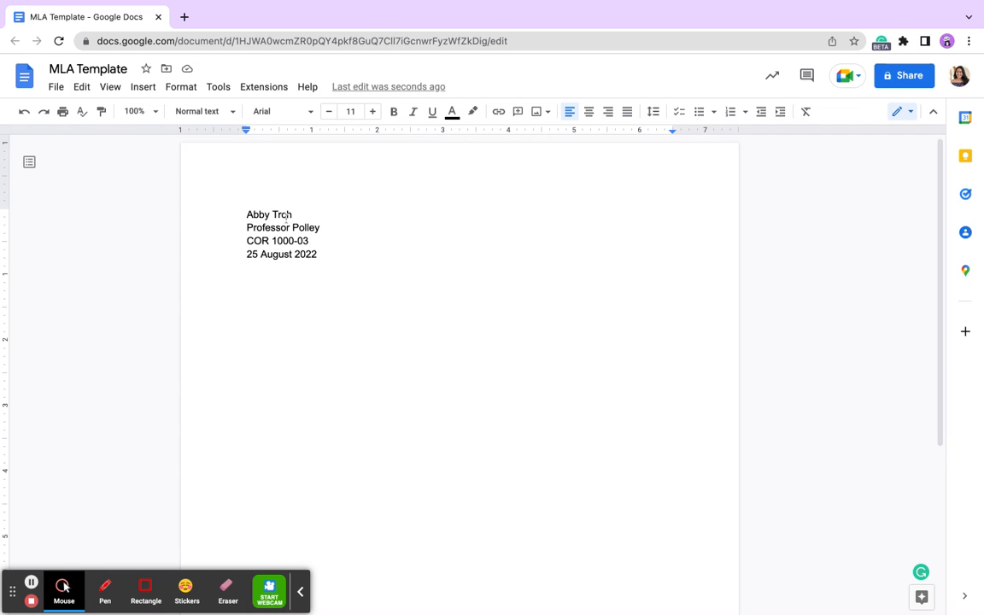
- Set the four heading lines to Times New Roman, 12 pt, with double line spacing
left_click(246, 215)
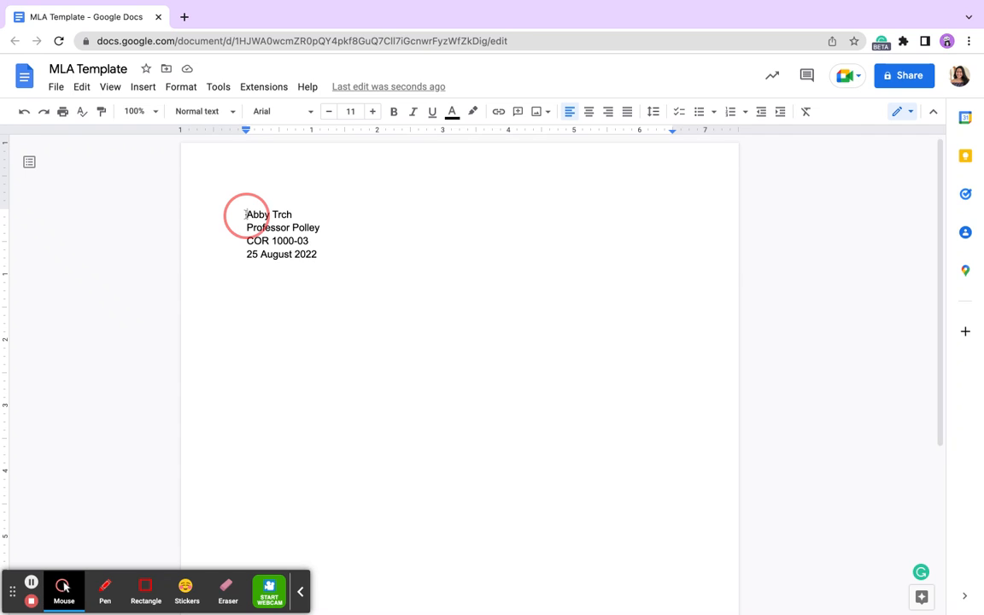
left_click_drag(246, 215, 338, 258)
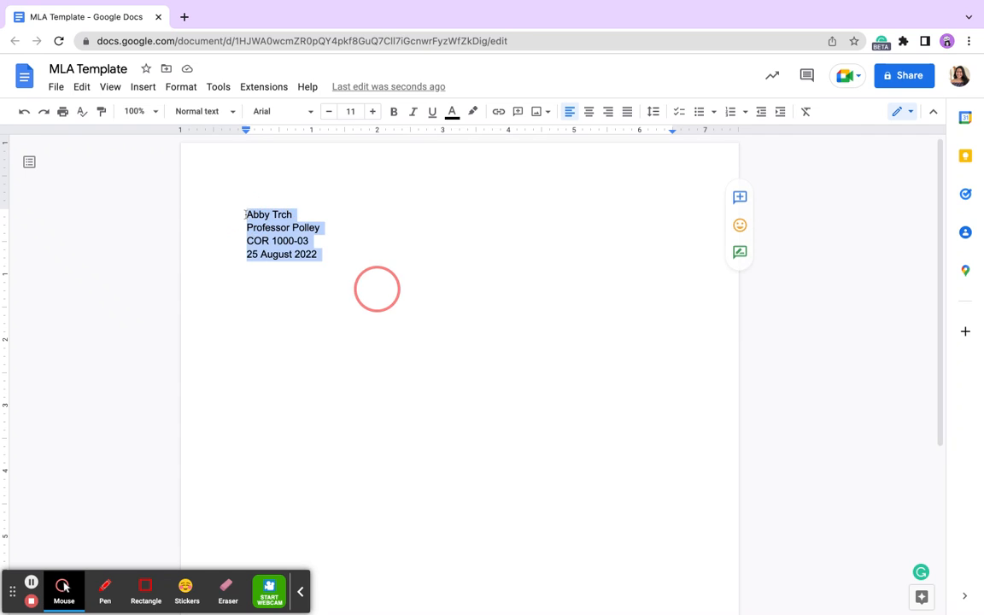
left_click(284, 111)
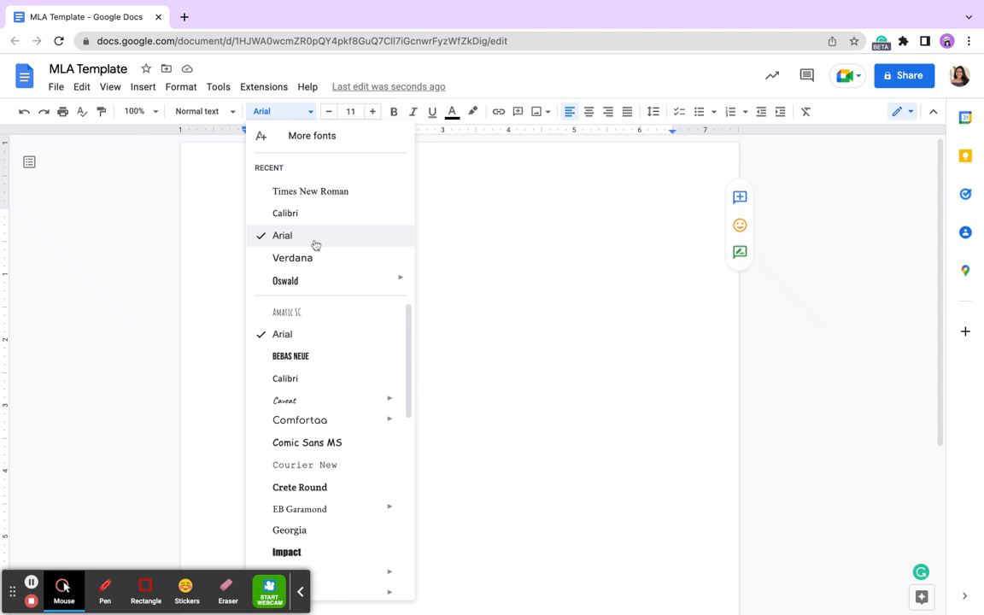
left_click(284, 192)
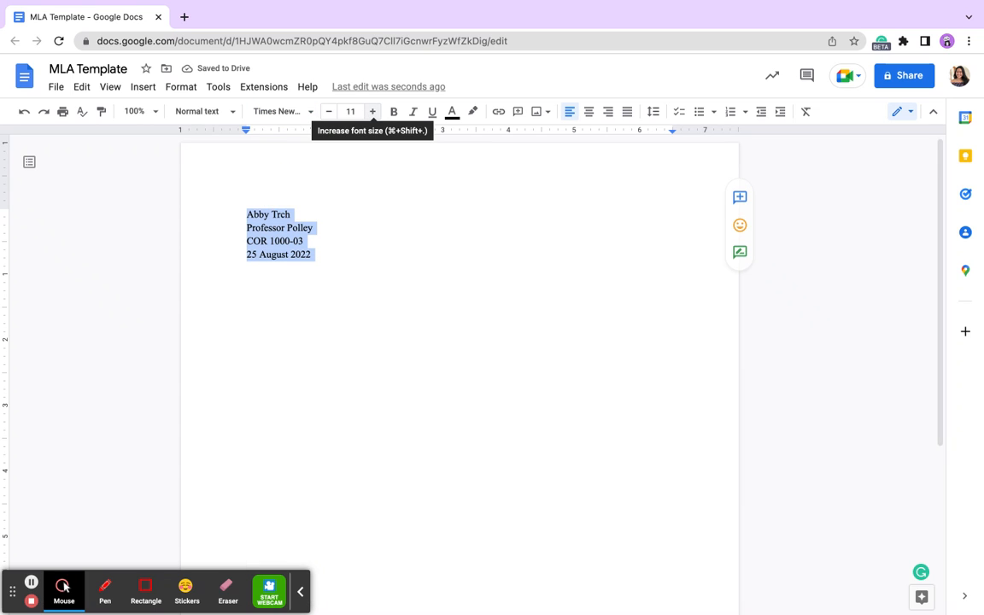
left_click(372, 112)
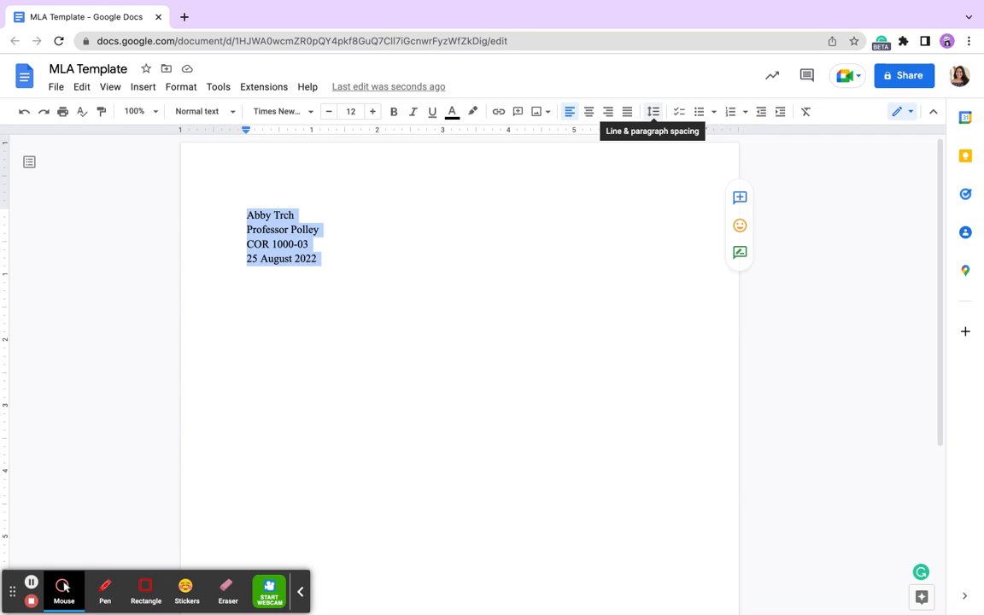
left_click(654, 111)
left_click(681, 208)
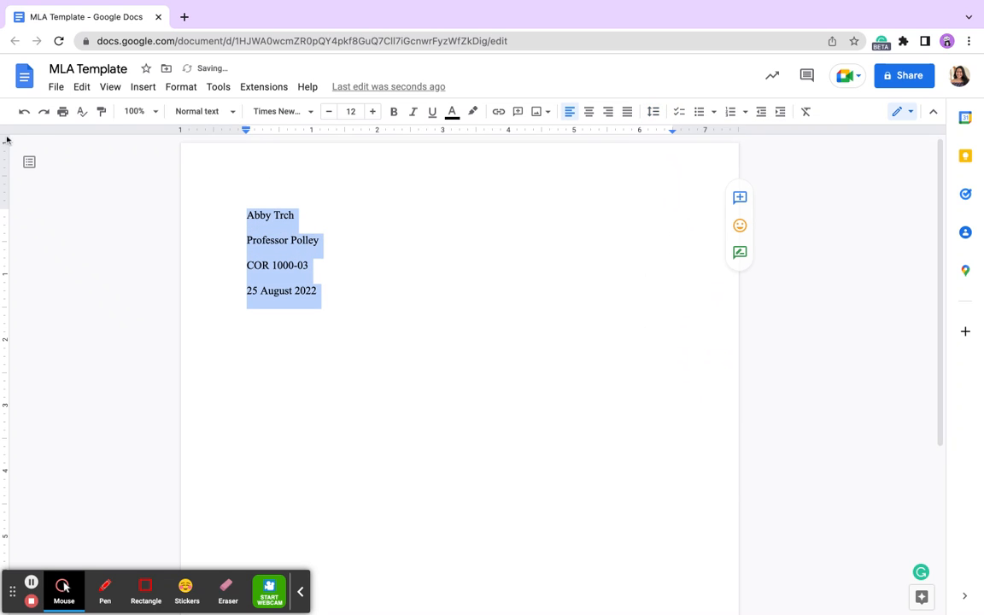
left_click(24, 111)
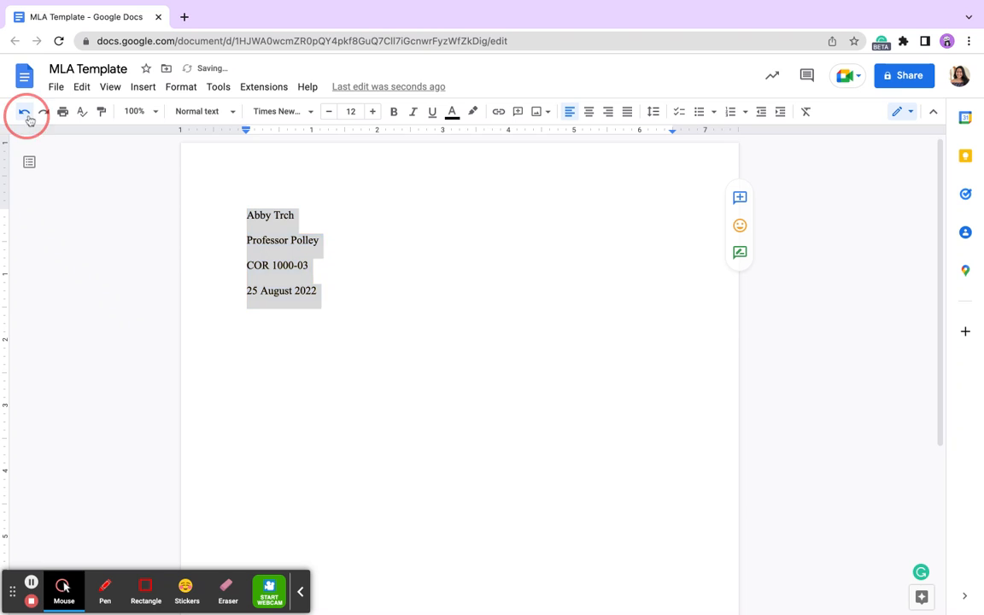
left_click(180, 87)
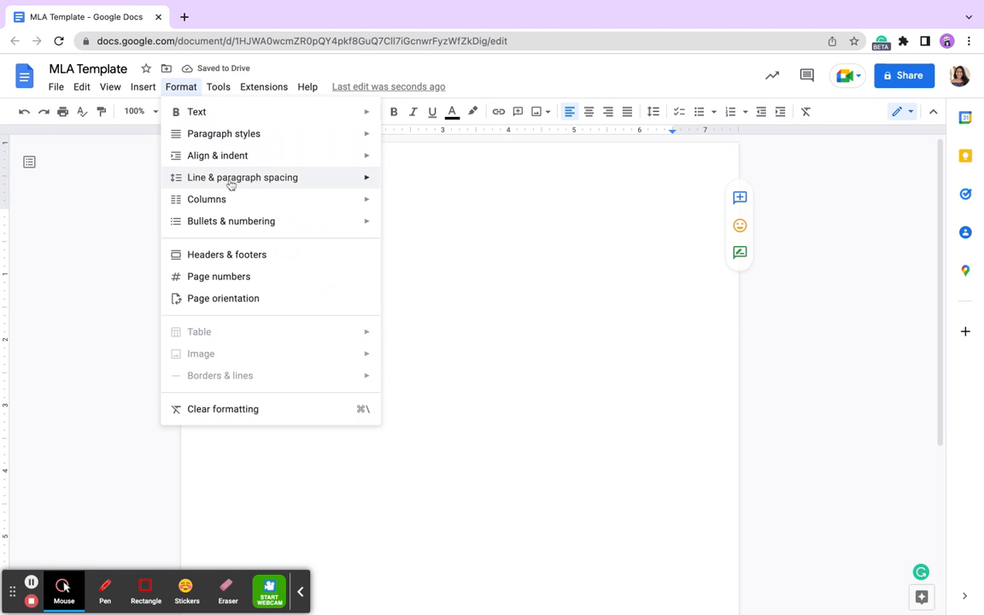
mouse_move(230, 184)
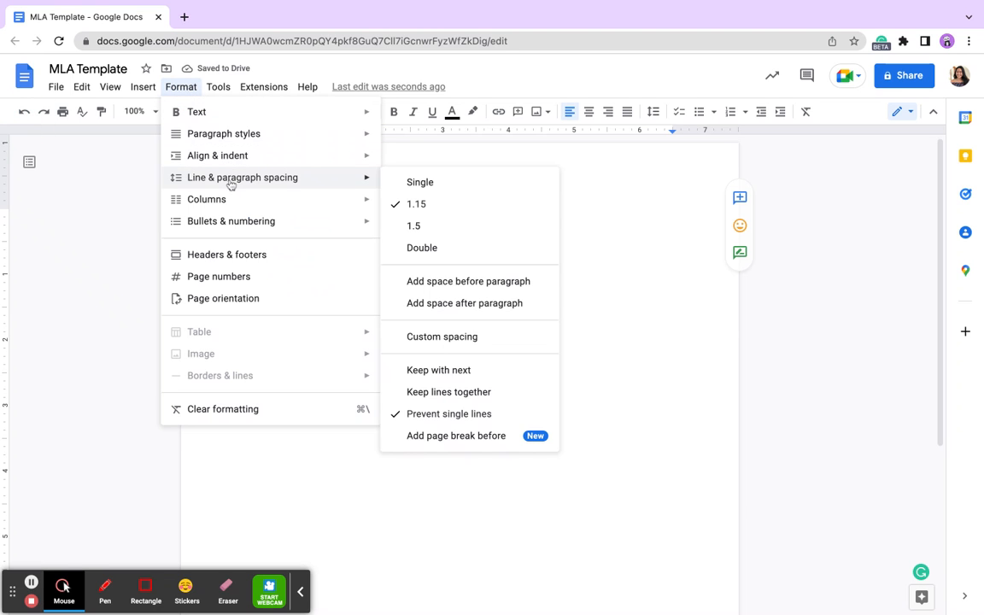
left_click(489, 248)
left_click(369, 299)
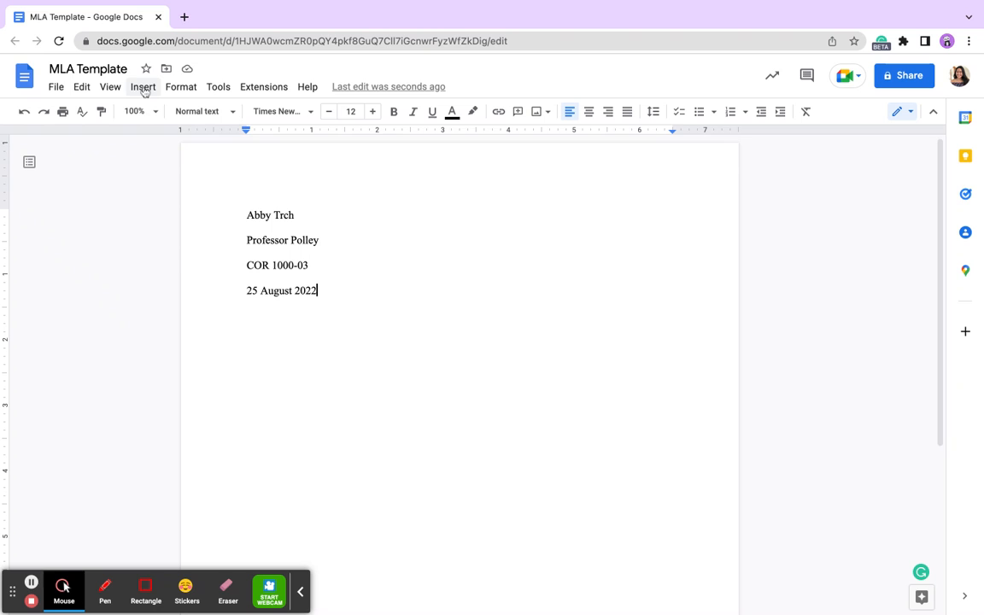
- Insert page numbers in the header, starting at 1
left_click(143, 87)
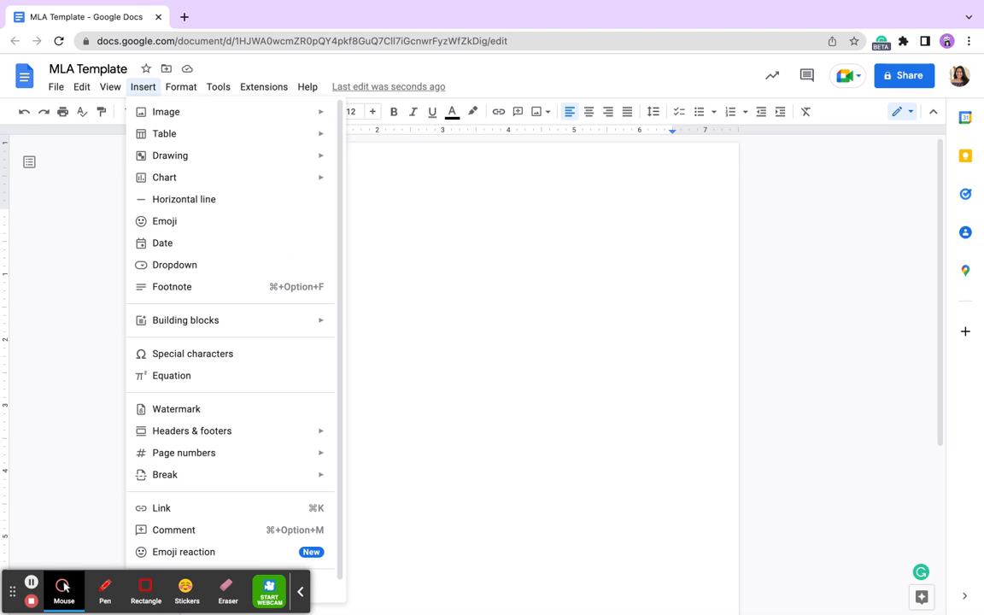
mouse_move(213, 460)
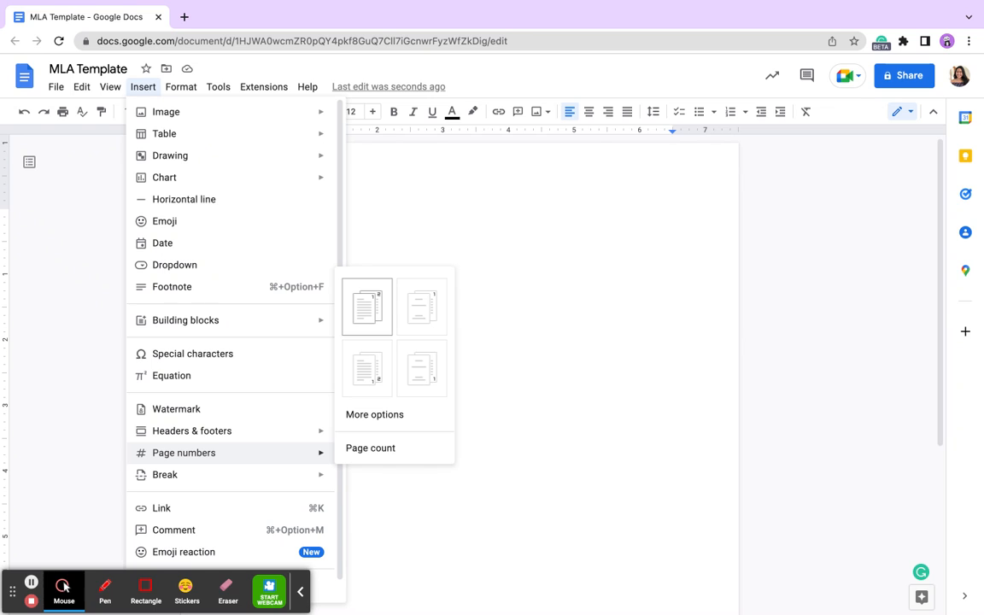
left_click(366, 305)
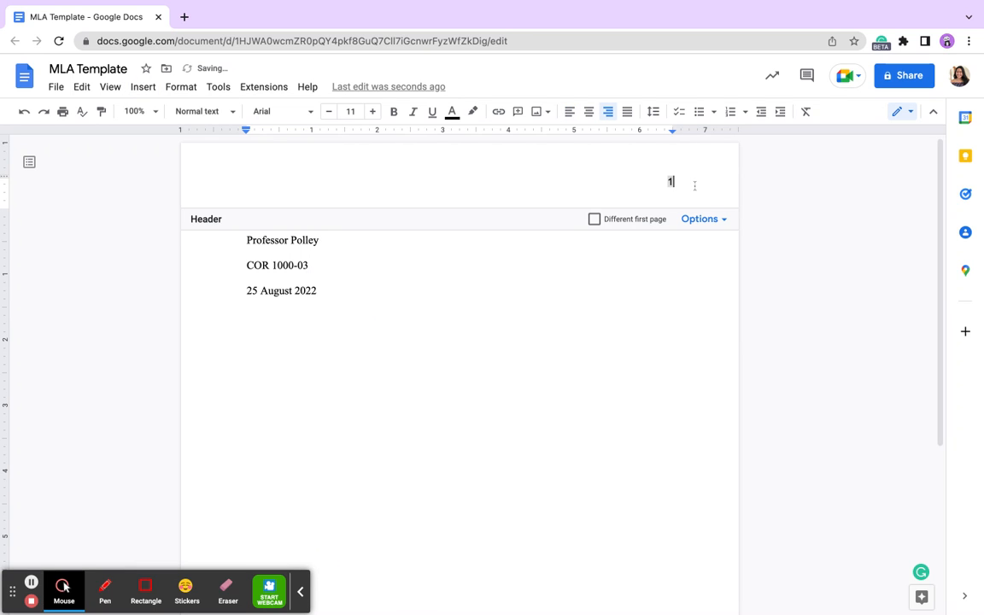
- Format the header page number as Times New Roman 12 pt, preceded by the student's last name
left_click_drag(695, 185, 664, 178)
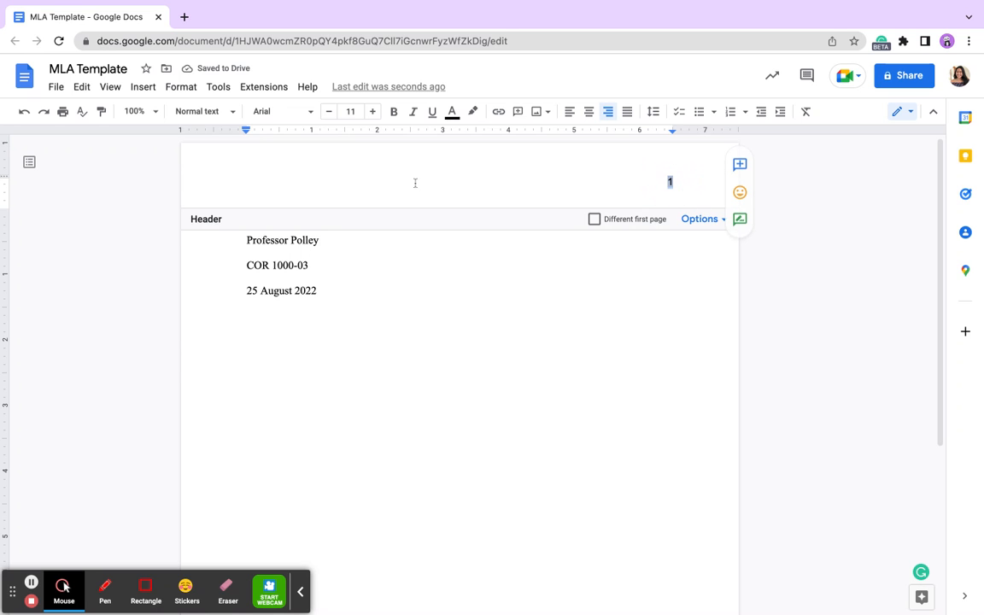
left_click(285, 111)
left_click(313, 193)
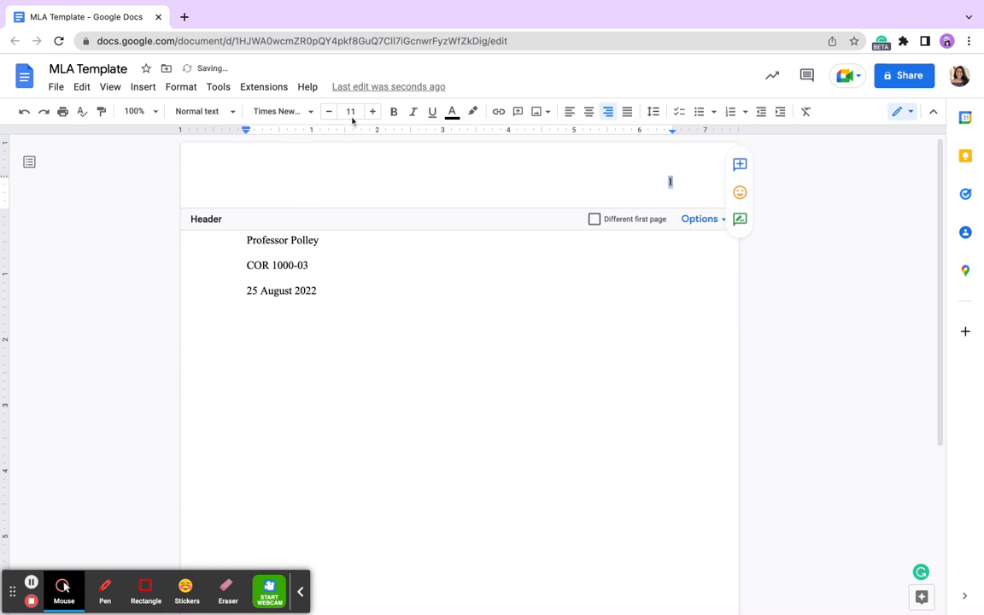
left_click(374, 113)
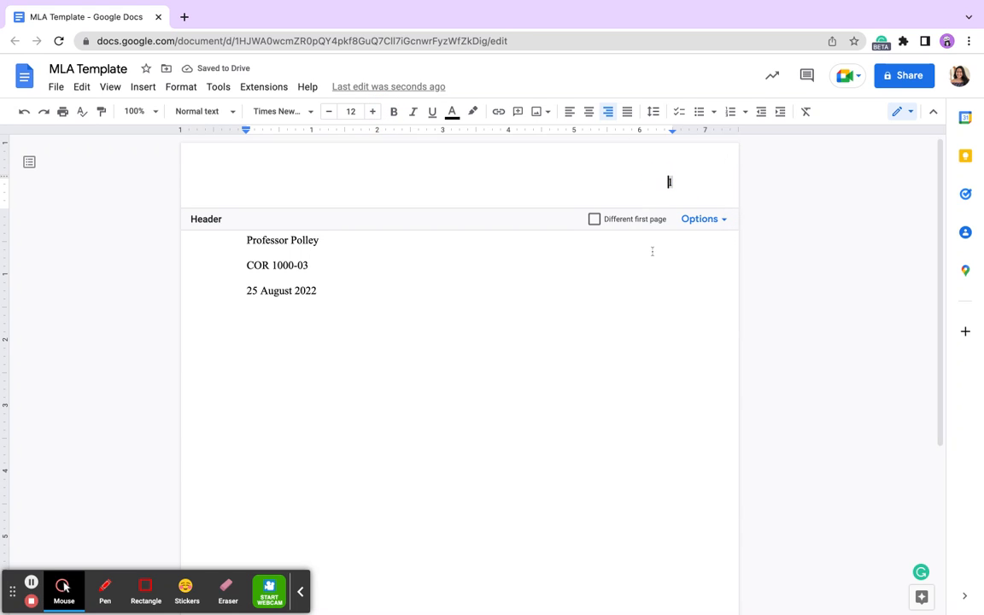
type("Trch")
left_click(560, 317)
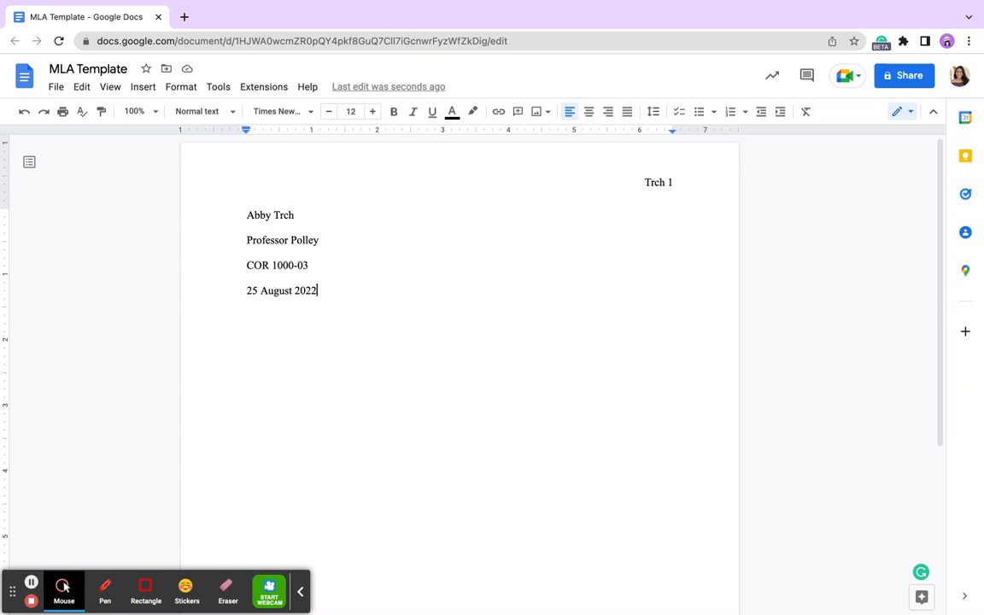
- Add blank lines to extend the document onto page 2, then start a new line after the date
scroll(526, 298, "down", 3)
key("Return")
key("Return")
key("Return")
key("Return")
key("Return")
key("Return")
key("Return")
key("Return")
key("Return")
key("Return")
key("Return")
key("Return")
key("Return")
key("Return")
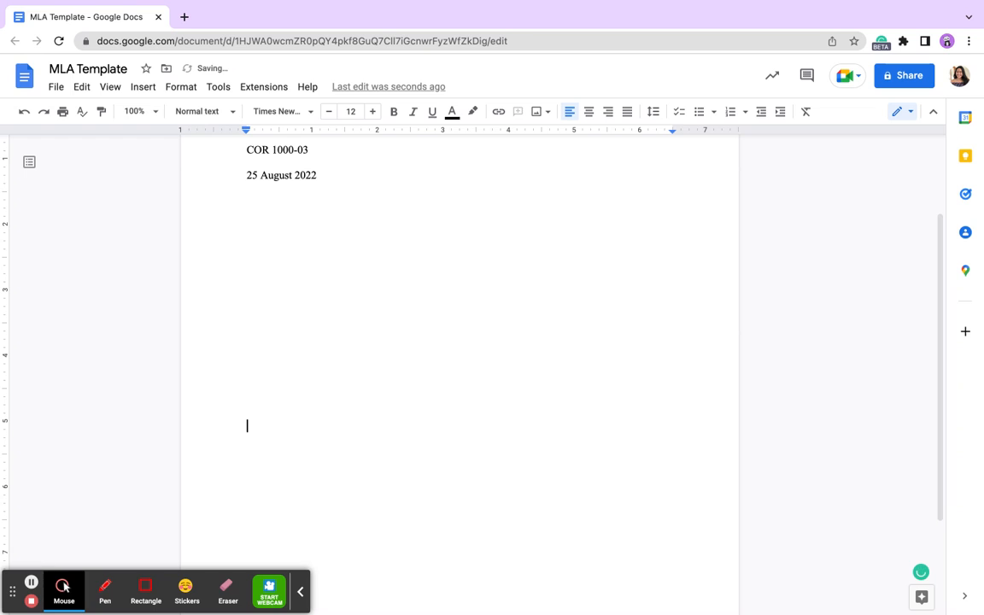
key("Return")
key("Return")
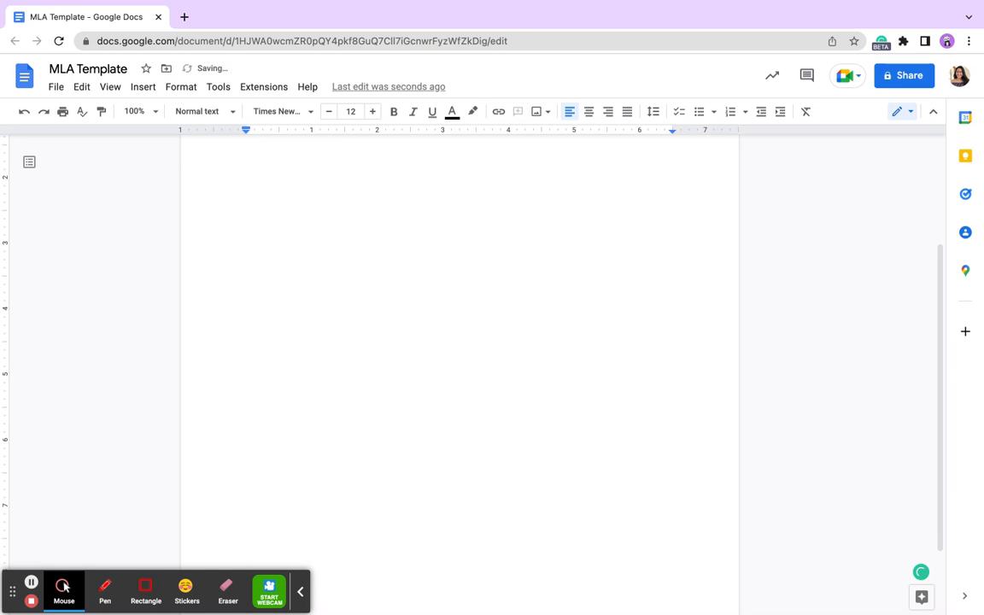
key("Return")
key("Return")
key("Return")
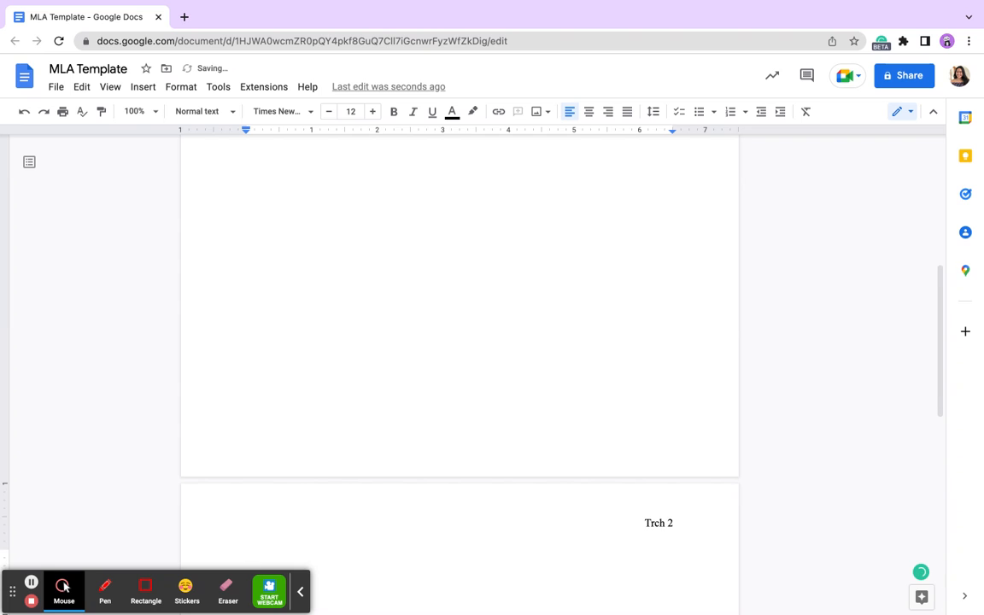
scroll(424, 238, "down", 5)
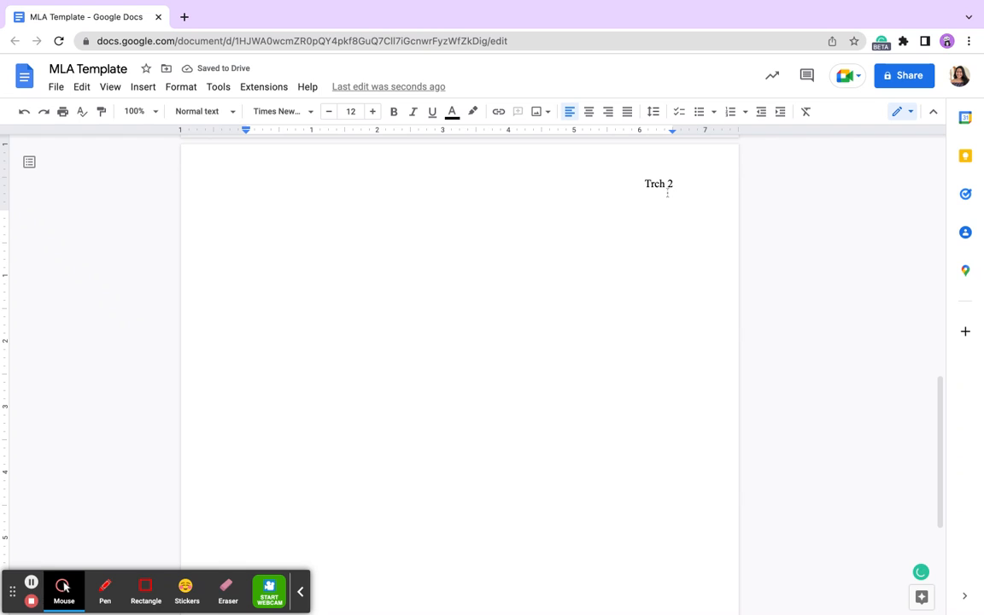
scroll(419, 226, "up", 10)
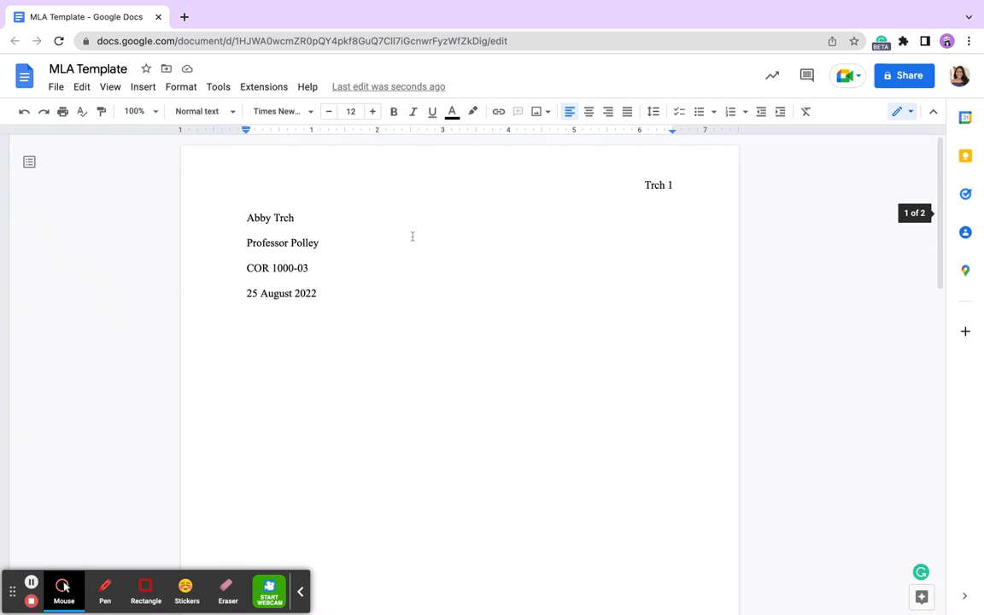
left_click(361, 301)
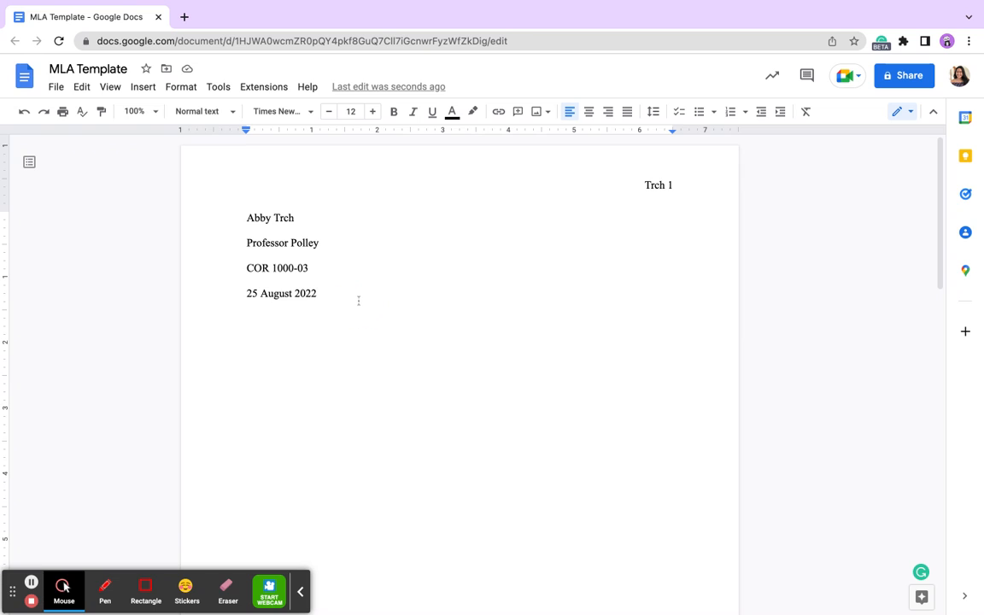
key("Return")
- Center the new line below the date and type the placeholder 'Title'
left_click(590, 114)
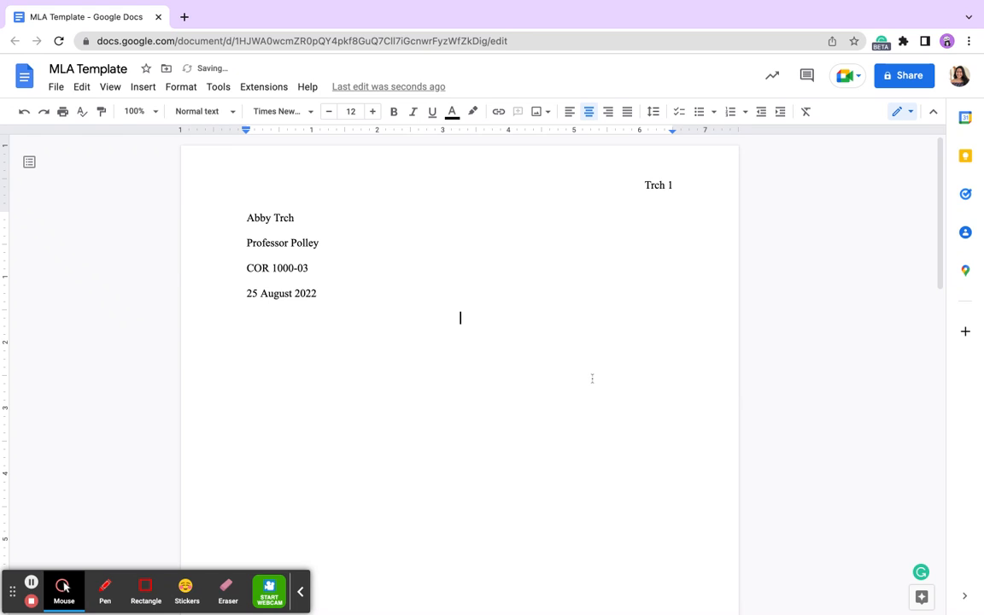
type("Title")
double_click(464, 319)
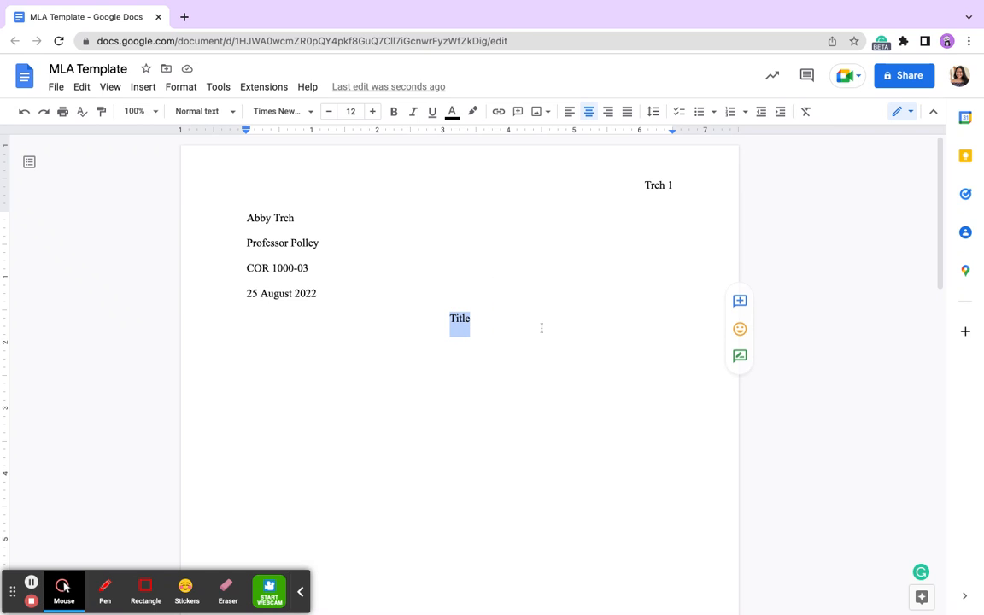
left_click(359, 292)
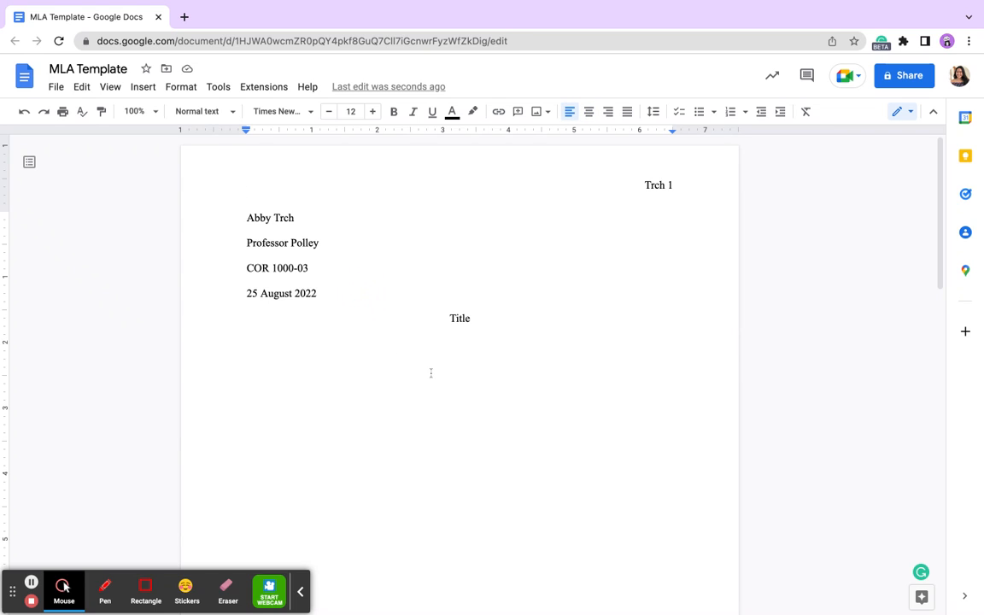
scroll(391, 303, "down", 1)
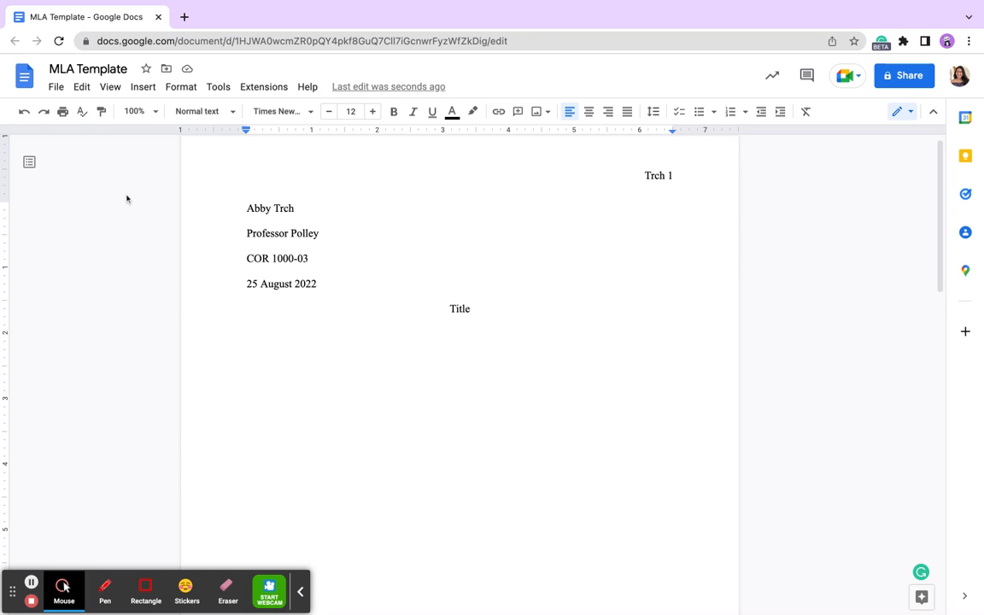
- Make a copy of the document named 'Tempest'
left_click(55, 86)
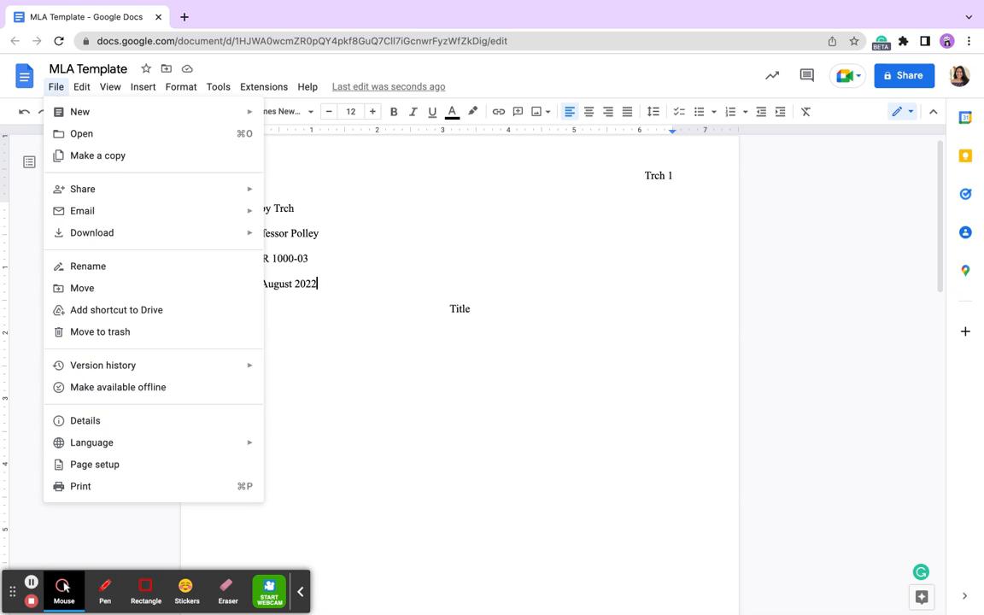
left_click(104, 157)
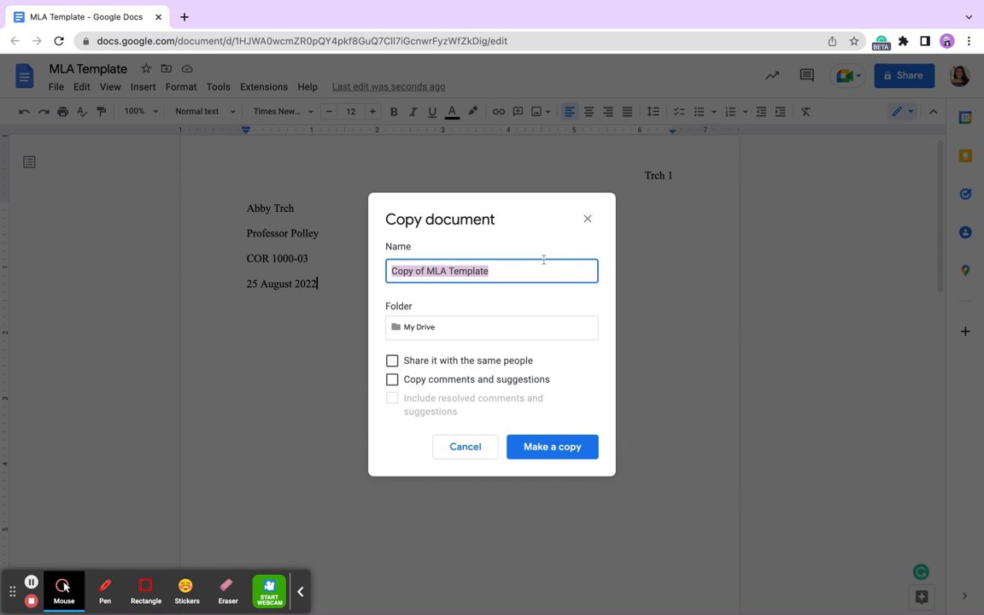
type("Tempes")
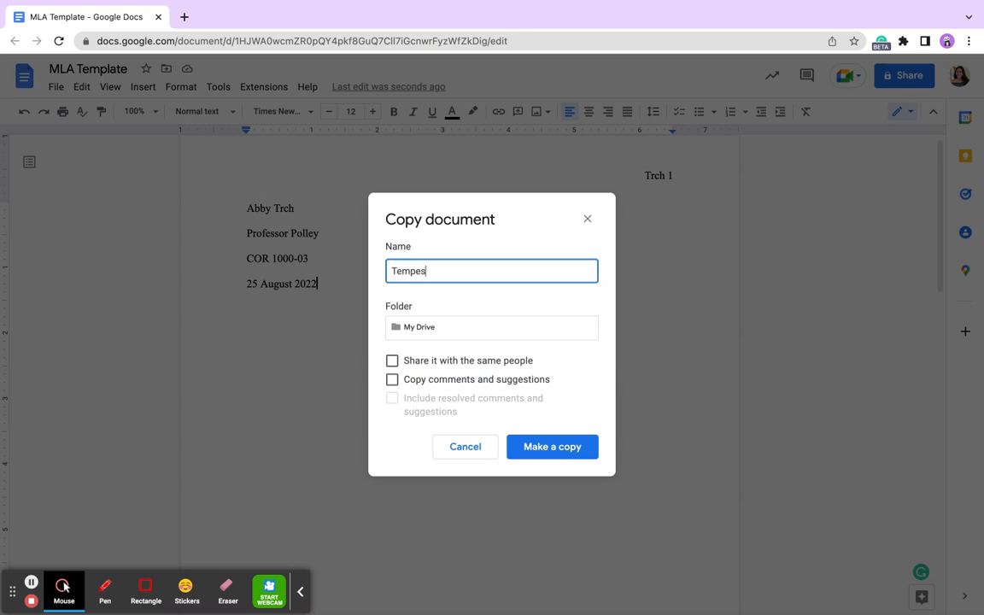
key("Return")
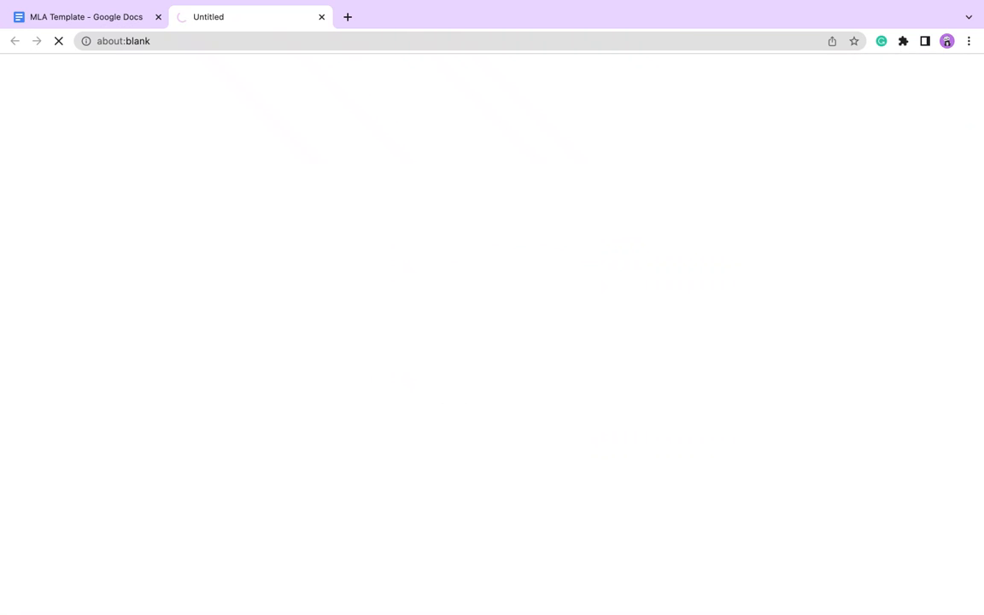